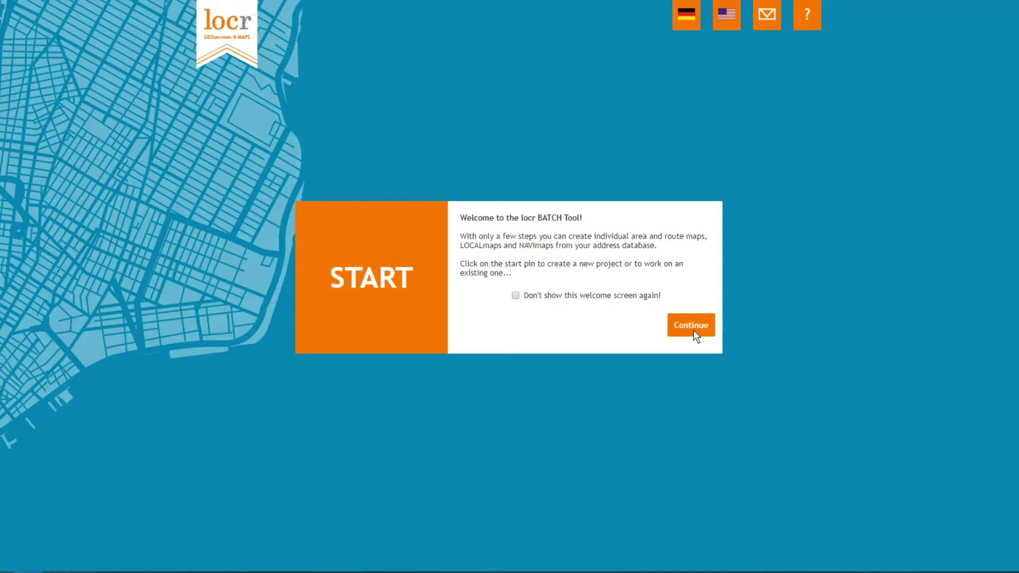
# Continue past the welcome and map possibilities pages and log in with the prefilled credentials
pyautogui.click(693, 329)
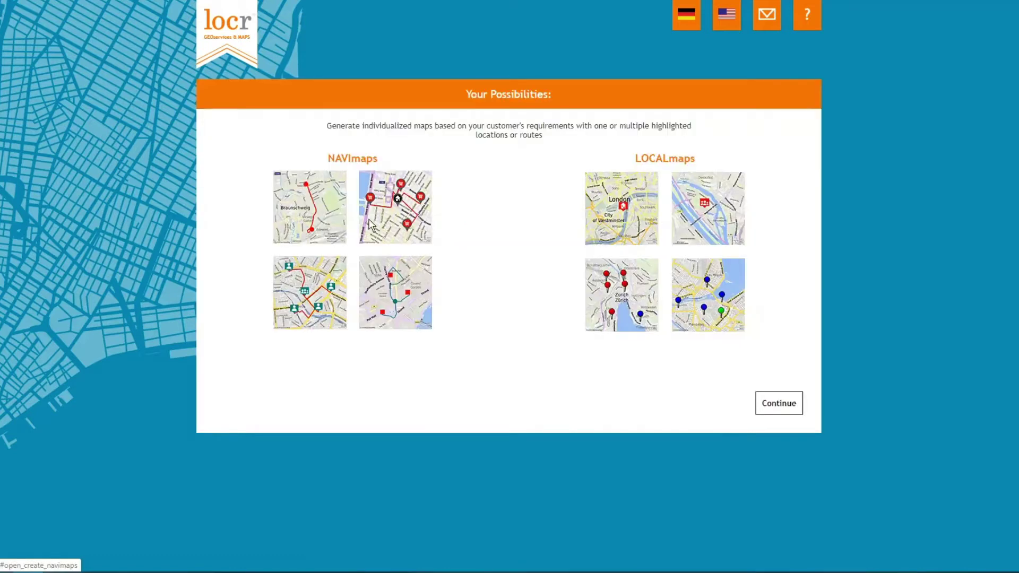
pyautogui.click(783, 409)
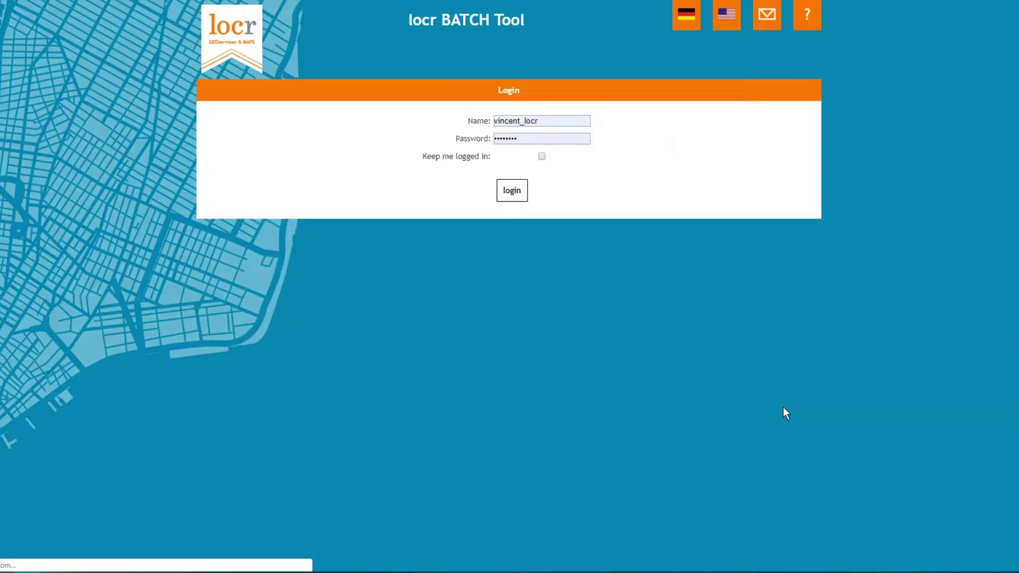
pyautogui.click(516, 197)
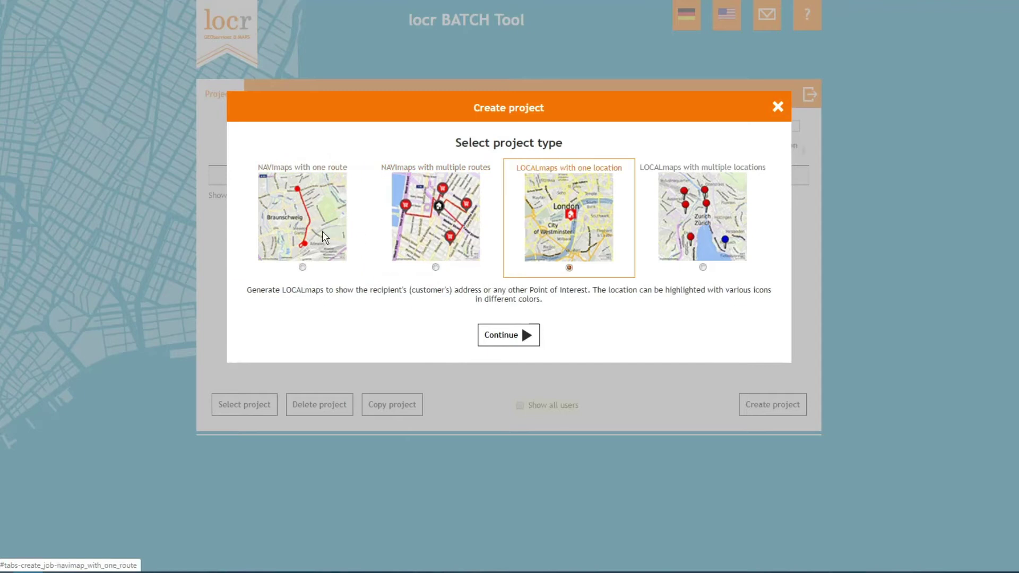
# Start a new project of the type NAVImaps with one route and name it Batch Tool Test
pyautogui.click(518, 340)
pyautogui.click(417, 168)
pyautogui.write('Batch Tool Test')
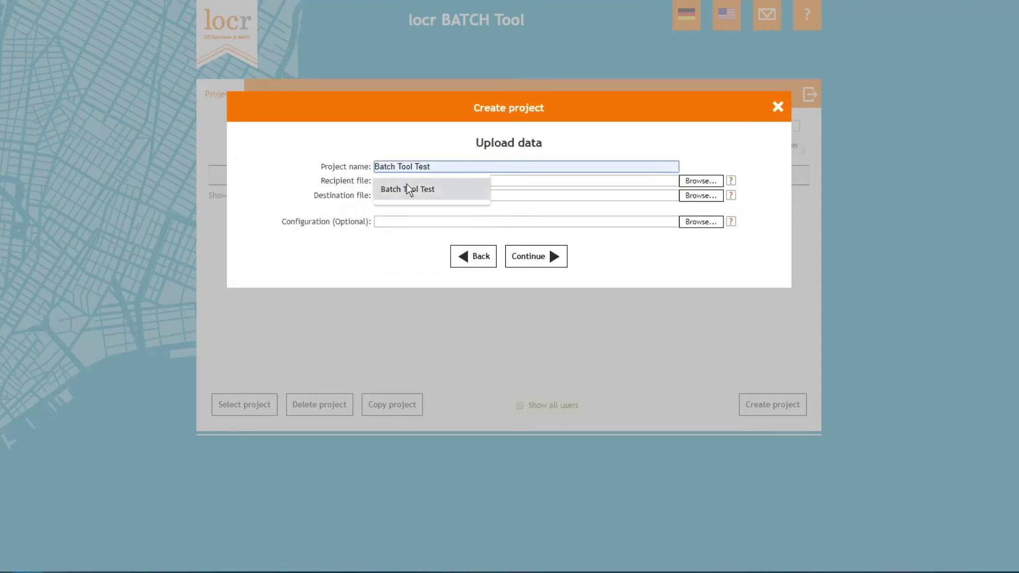
pyautogui.click(407, 187)
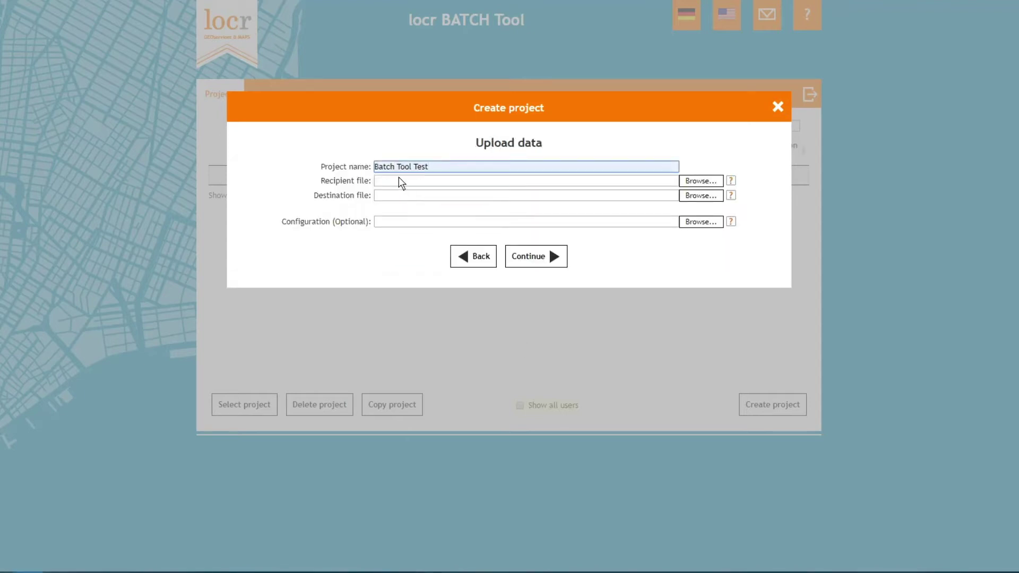
# Upload customer.csv as the recipient file and shops.csv as the destination file, and continue to the data assignment
pyautogui.click(685, 180)
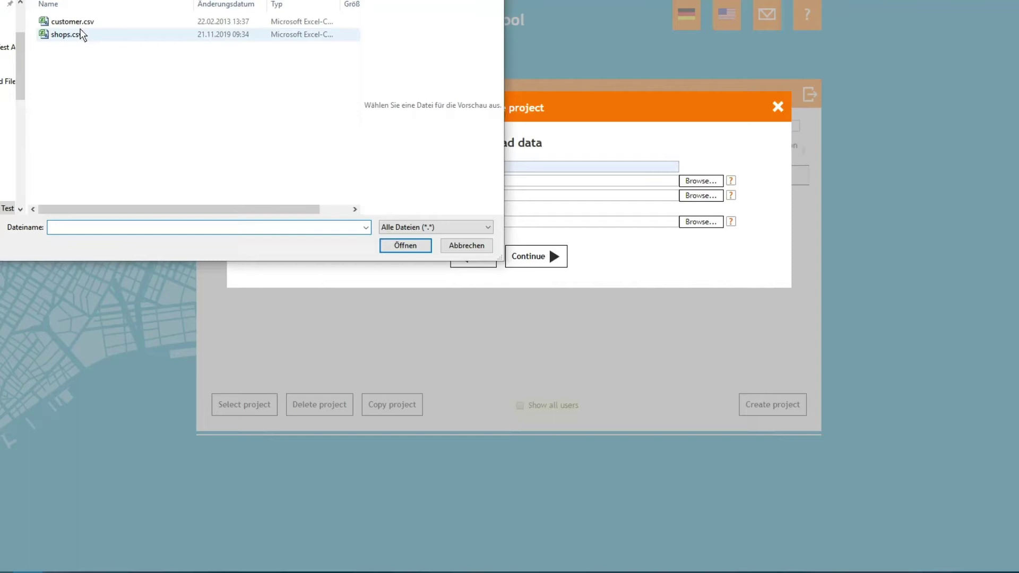
pyautogui.click(79, 22)
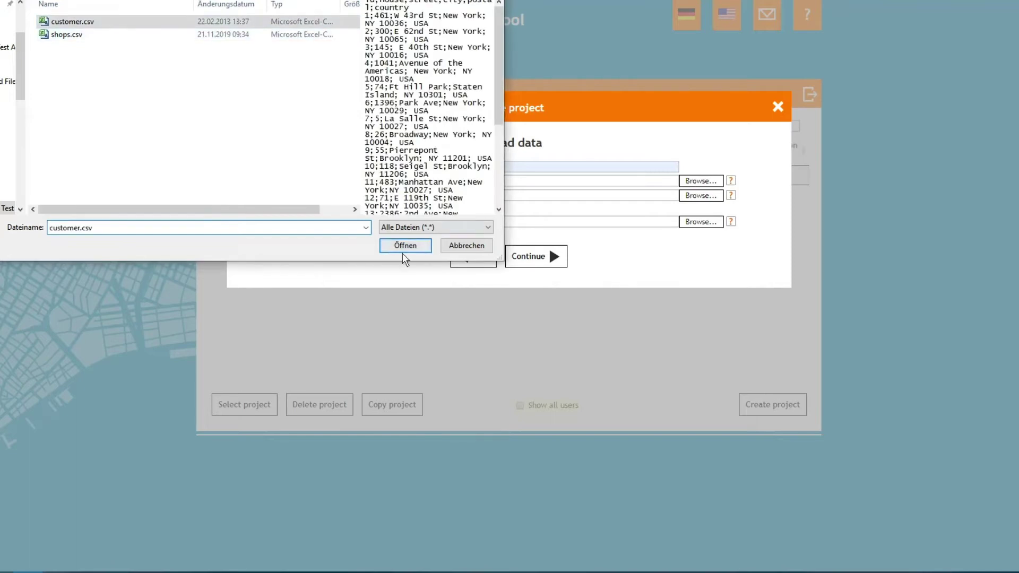
pyautogui.click(403, 249)
pyautogui.click(681, 196)
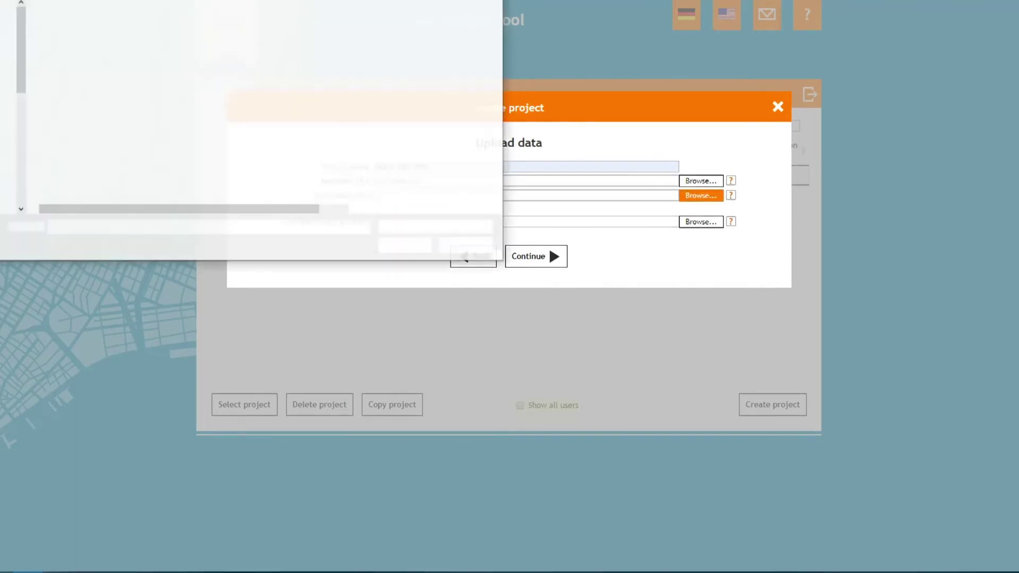
pyautogui.click(54, 34)
pyautogui.click(404, 246)
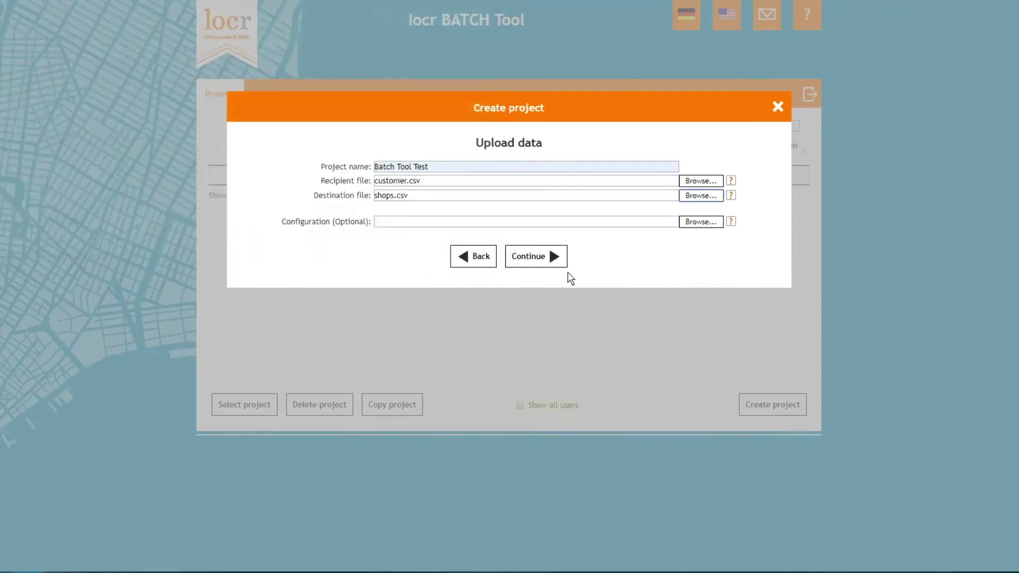
pyautogui.click(554, 257)
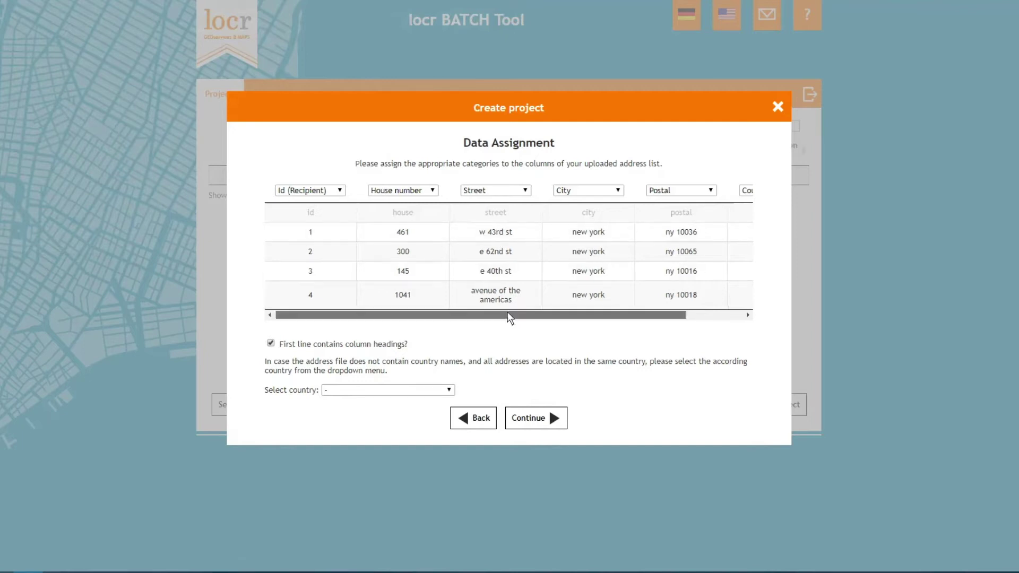
# Accept the recipient column assignments, and assign House number to the number column and Postal to the zipcode column of the destination data
pyautogui.moveTo(511, 315); pyautogui.dragTo(484, 306)
pyautogui.click(531, 425)
pyautogui.click(374, 188)
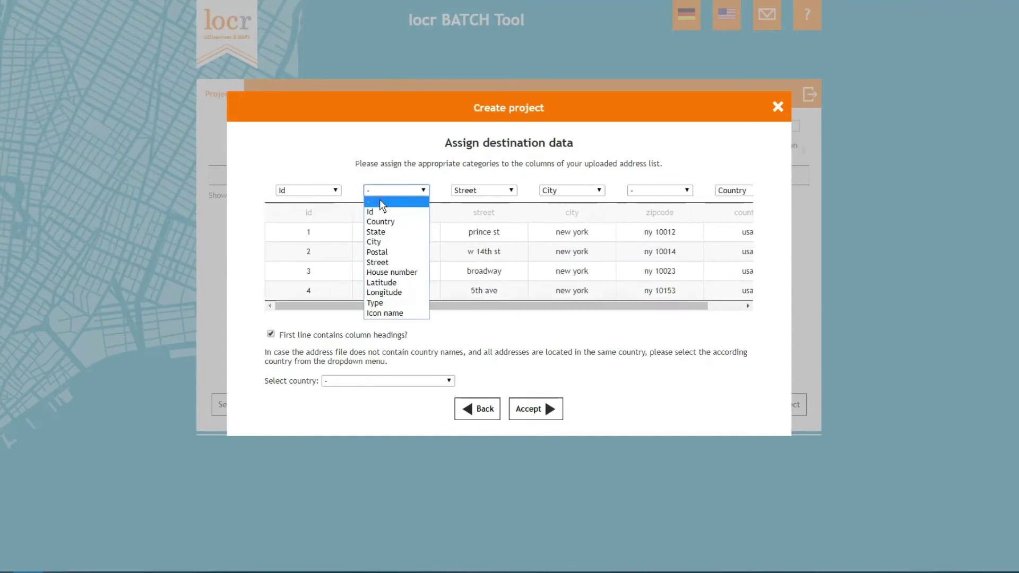
pyautogui.click(391, 272)
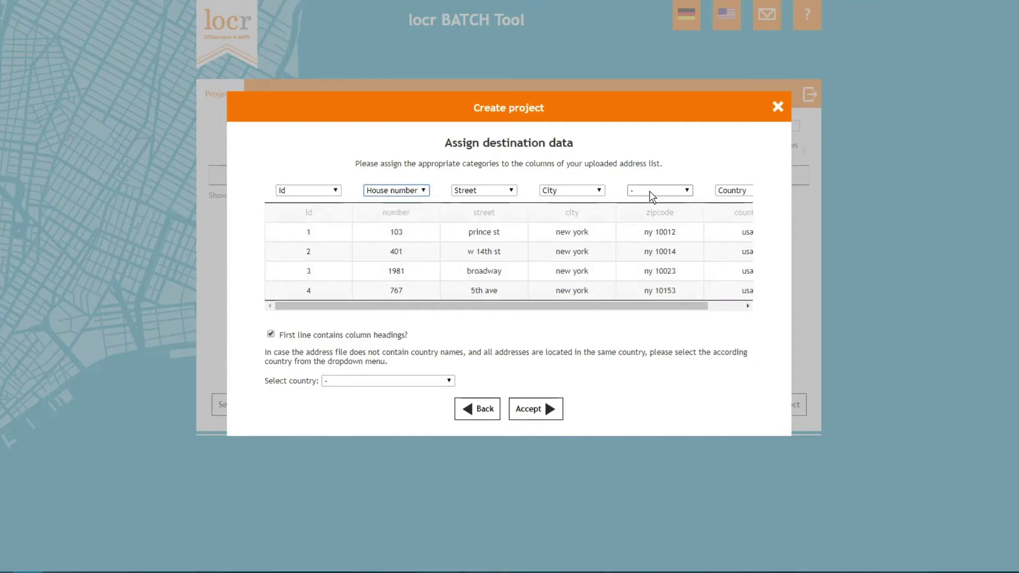
pyautogui.click(652, 193)
pyautogui.click(656, 251)
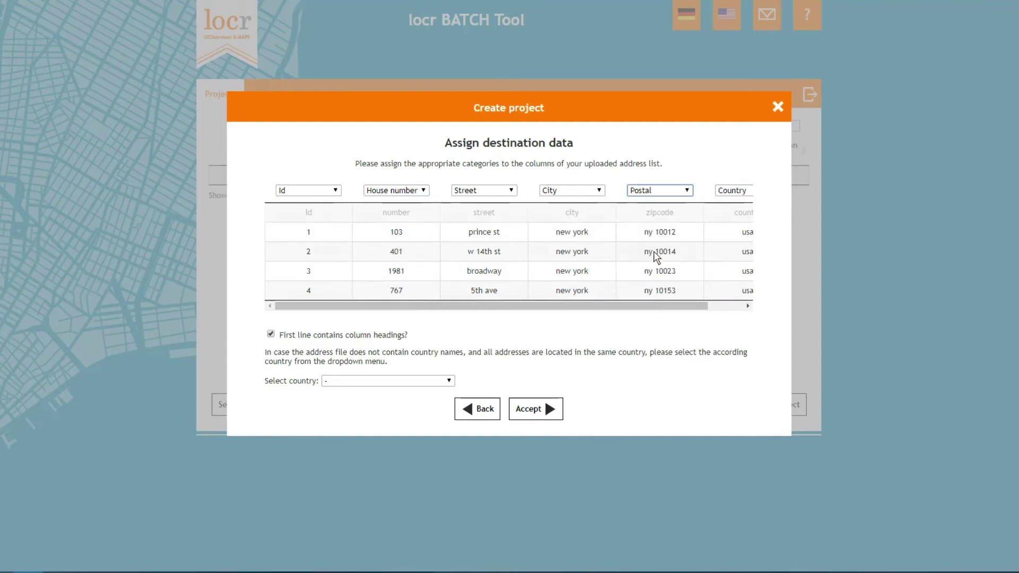
pyautogui.click(541, 413)
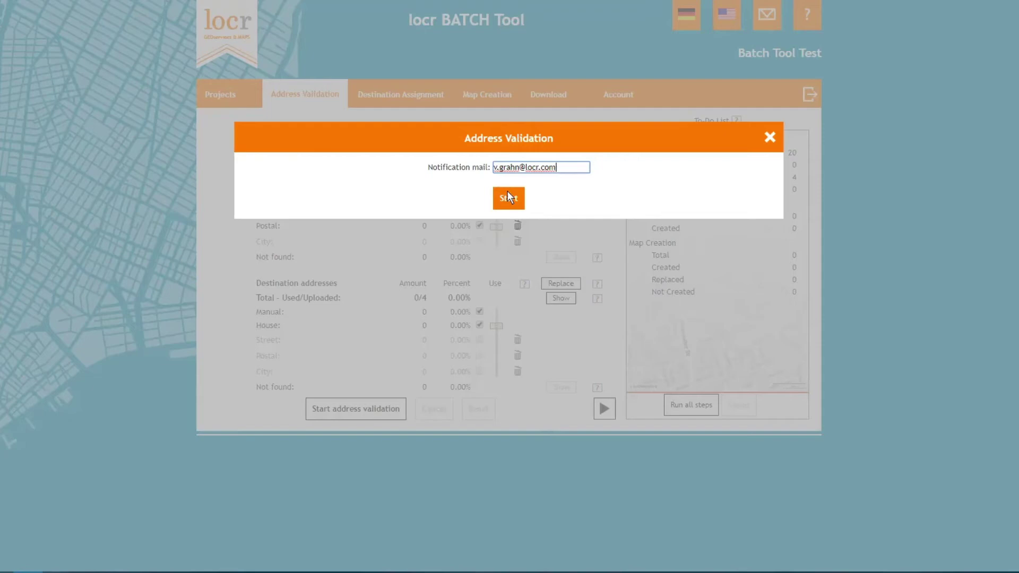
# Run the address validation with the prefilled notification mail and proceed to the destination assignment
pyautogui.click(508, 195)
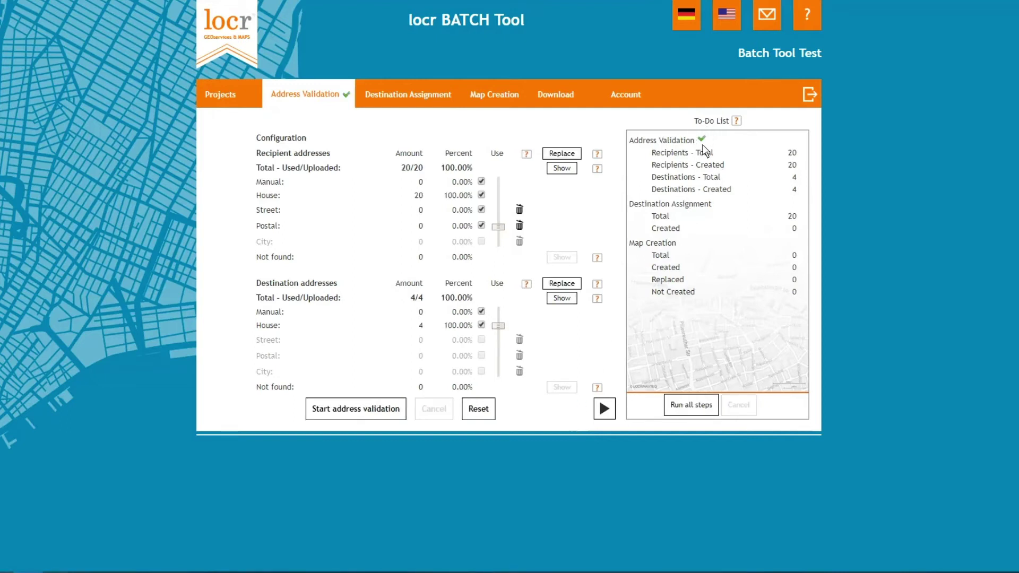
pyautogui.click(603, 412)
pyautogui.click(500, 264)
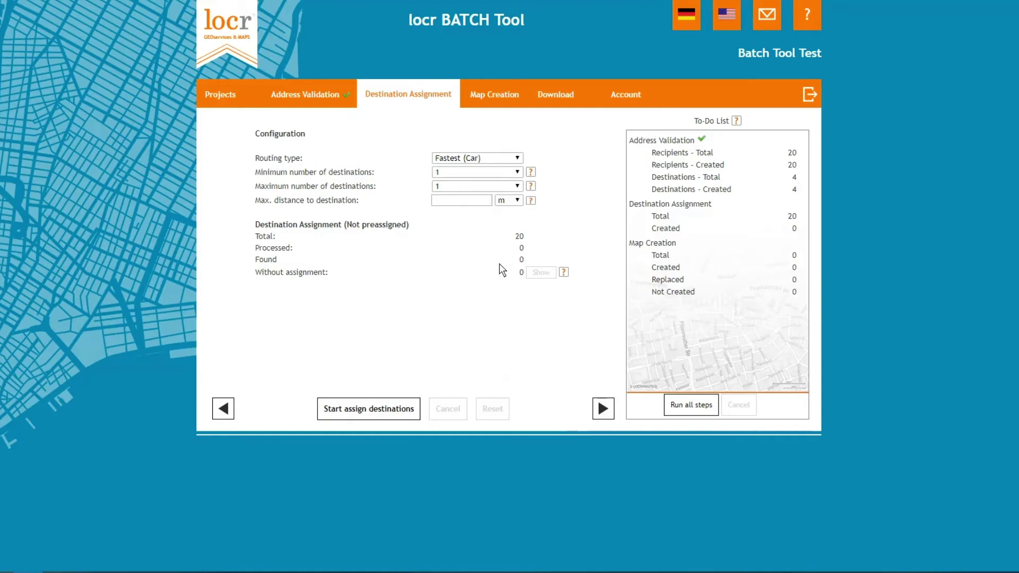
# Set the routing type to Shortest (Car) and run the destination assignment with the prefilled notification mail
pyautogui.click(488, 158)
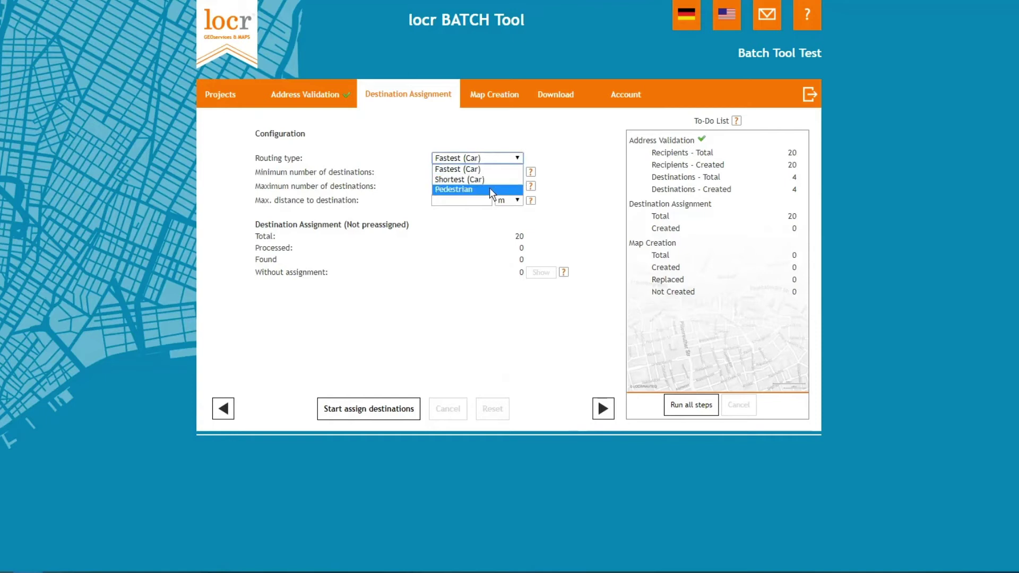
pyautogui.click(488, 180)
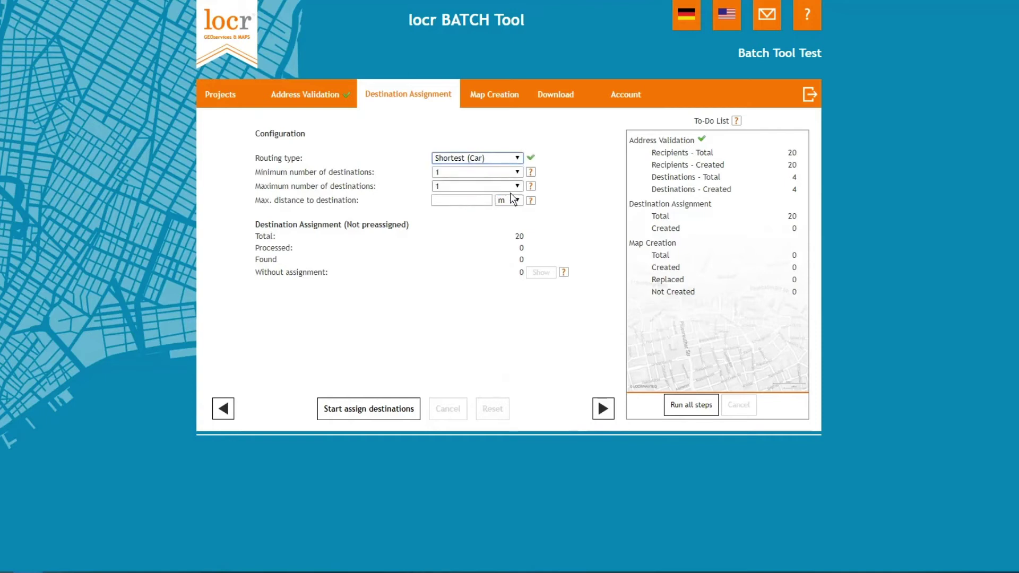
pyautogui.click(515, 201)
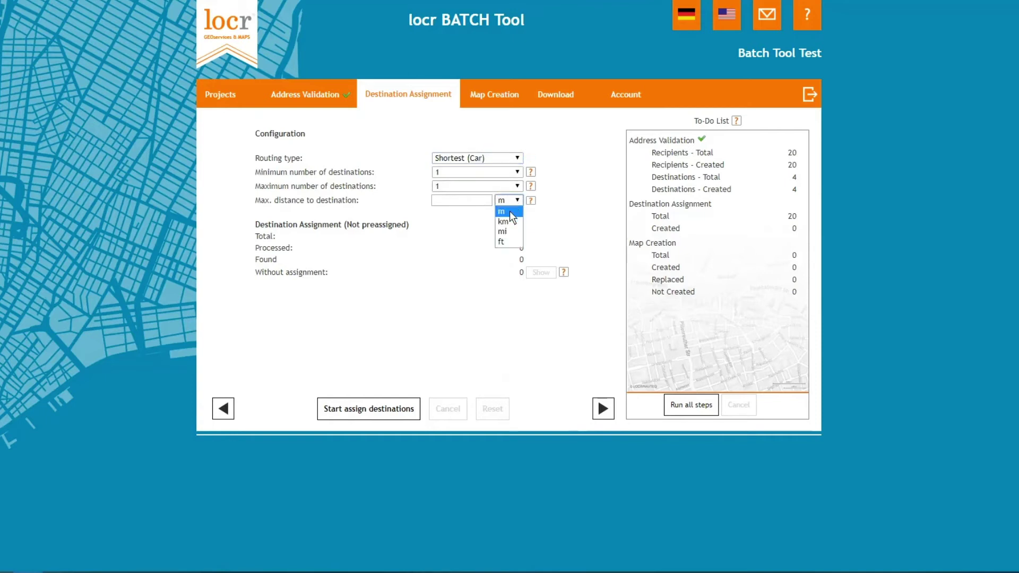
pyautogui.click(508, 230)
pyautogui.click(397, 408)
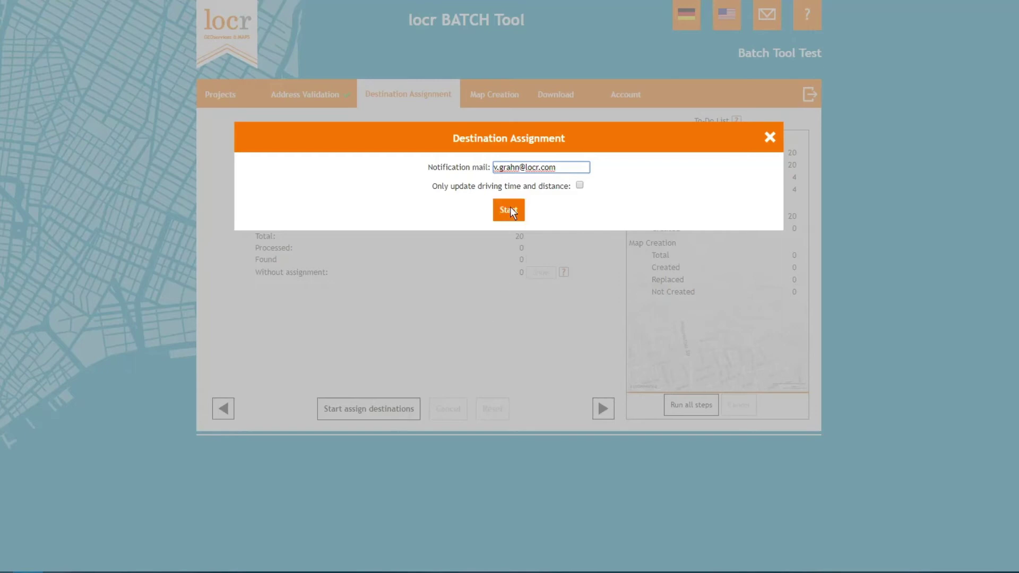
pyautogui.click(511, 208)
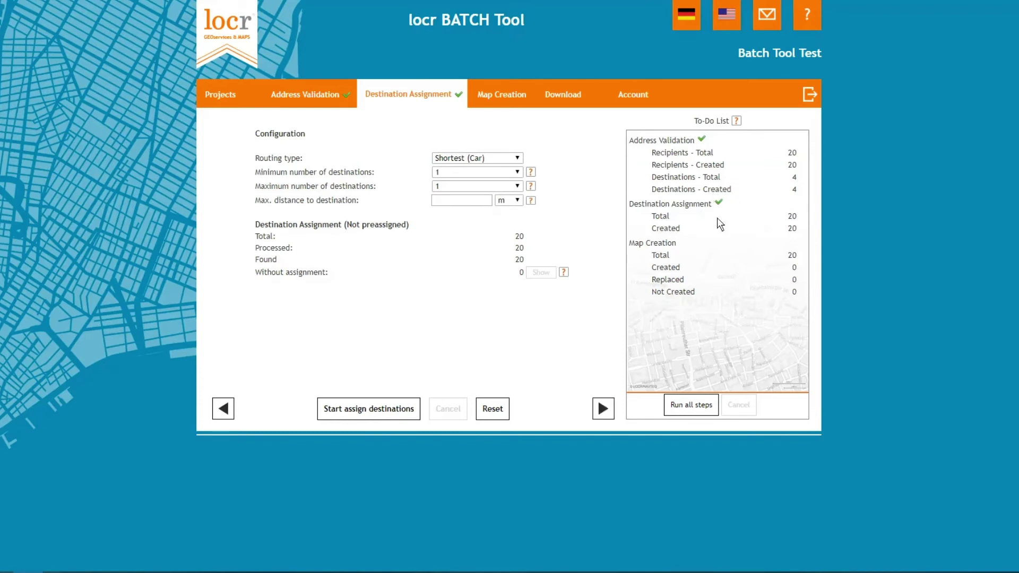
# Proceed to map creation, choose Style 1 and set the routing color to blue (RGB 0, 128, 192)
pyautogui.click(604, 409)
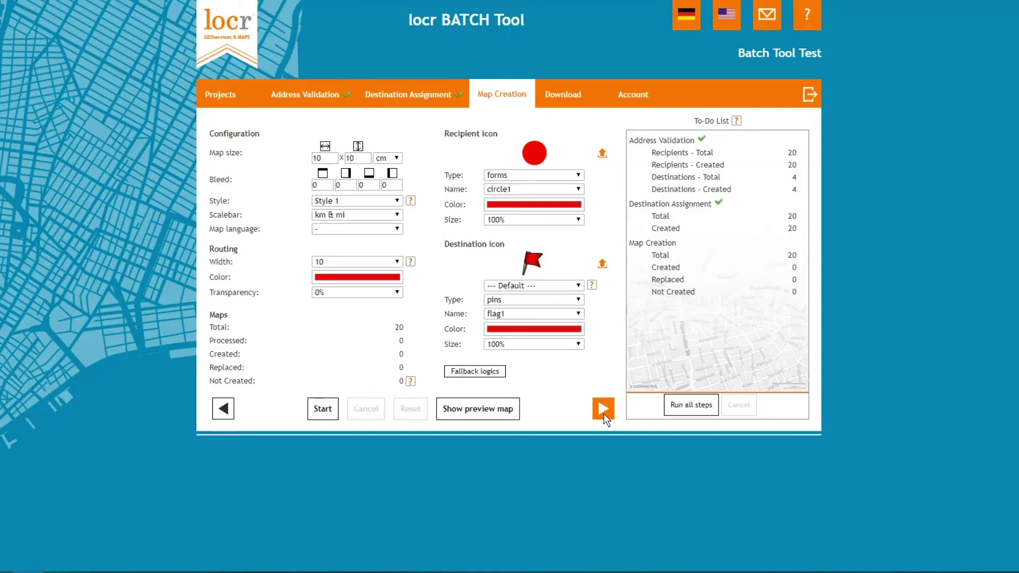
pyautogui.click(362, 201)
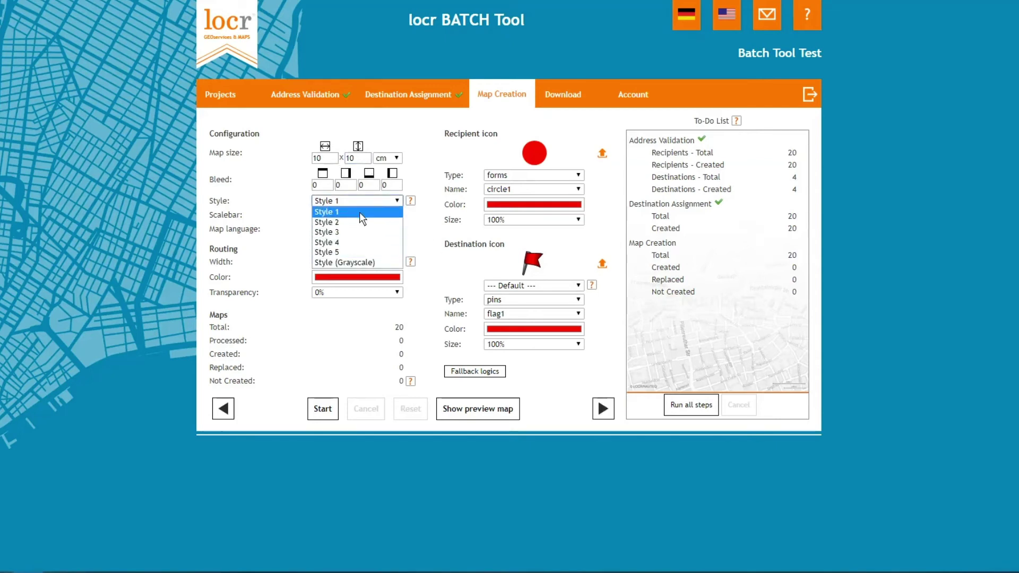
pyautogui.click(359, 212)
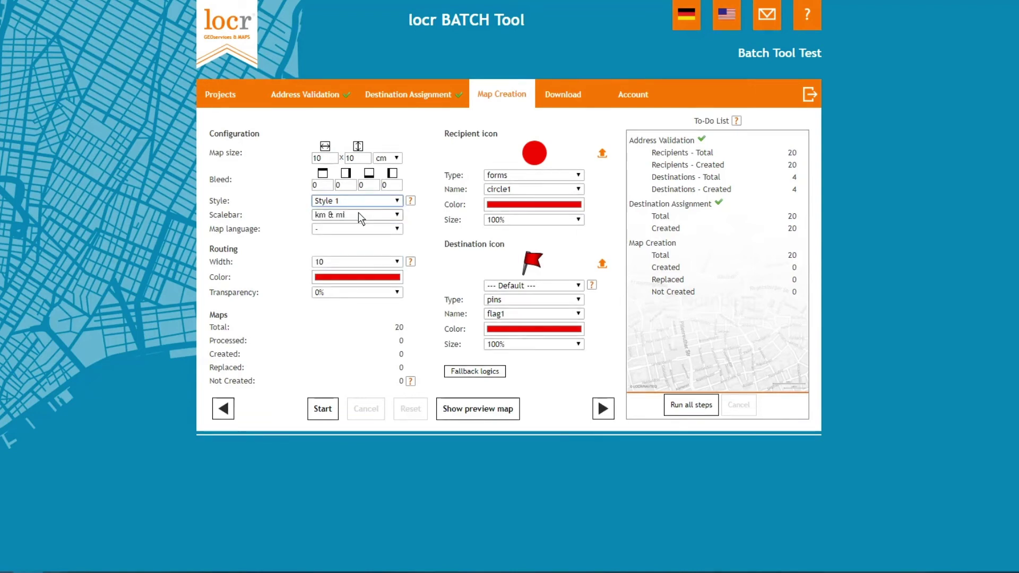
pyautogui.click(346, 278)
pyautogui.click(110, 109)
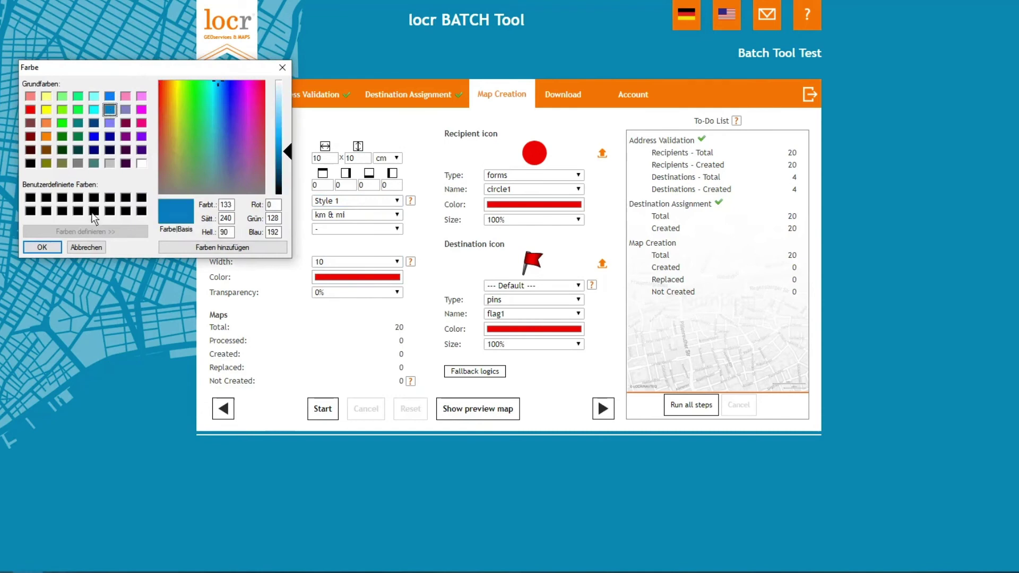
pyautogui.click(42, 247)
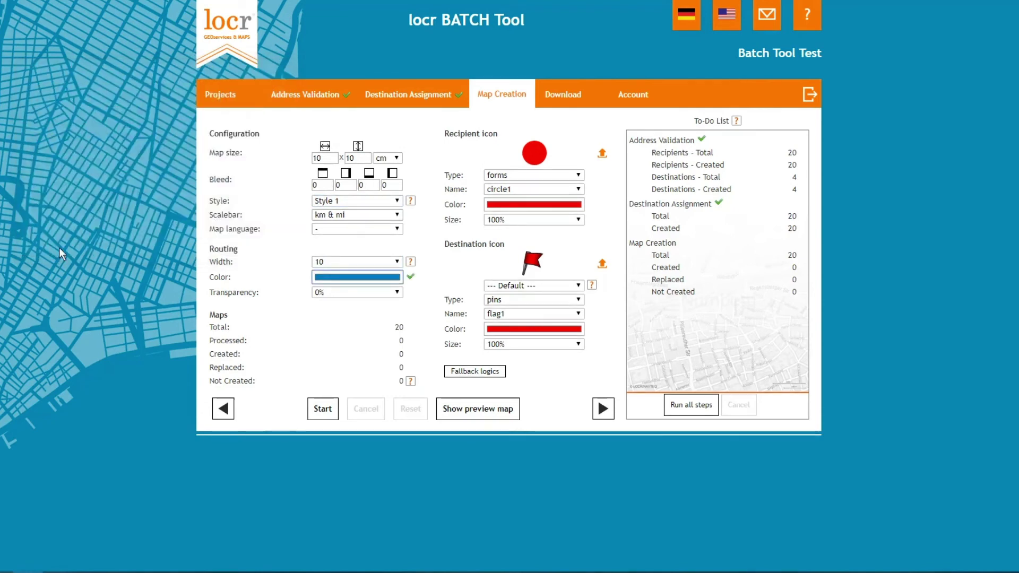
# Set the recipient icon to the home1 symbol and color it blue (RGB 0, 128, 192)
pyautogui.click(534, 174)
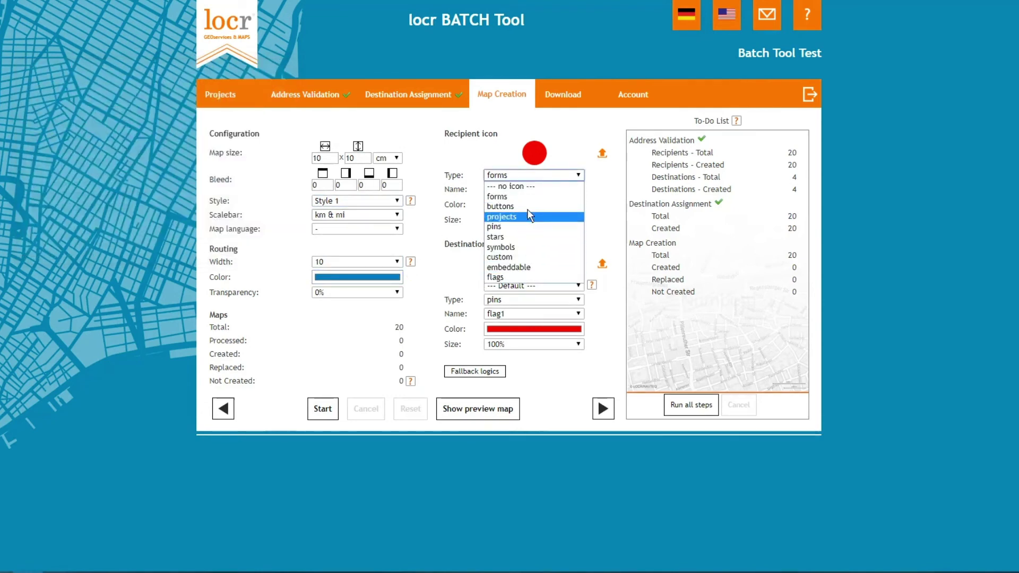
pyautogui.click(533, 175)
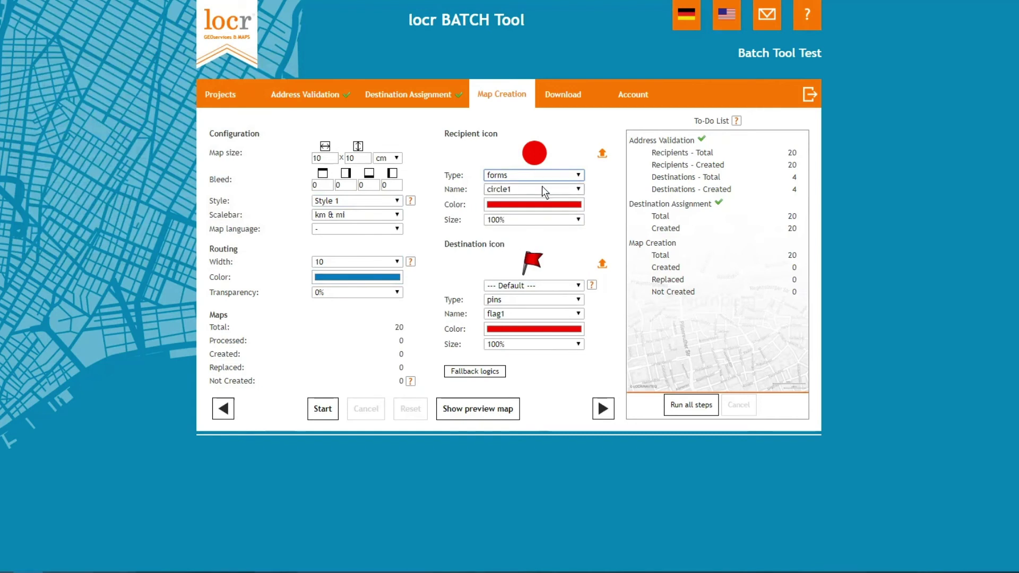
pyautogui.click(541, 175)
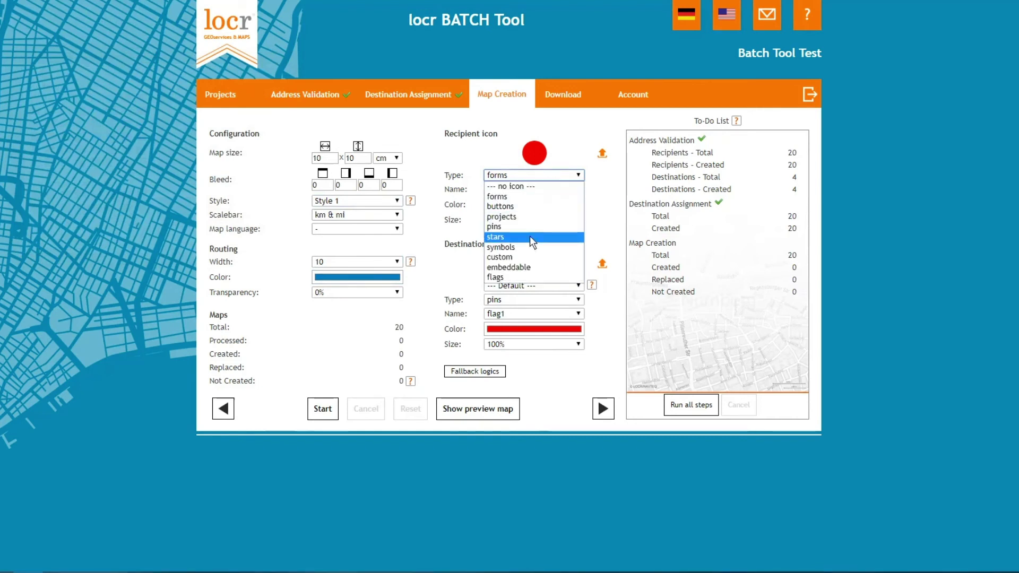
pyautogui.click(527, 243)
pyautogui.click(525, 189)
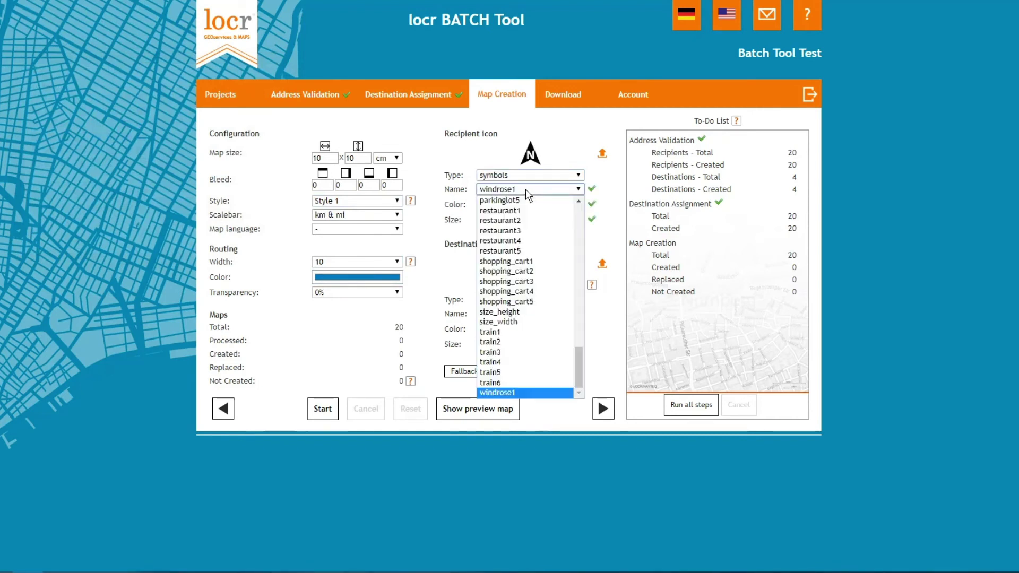
pyautogui.scroll(8, 518, 285)
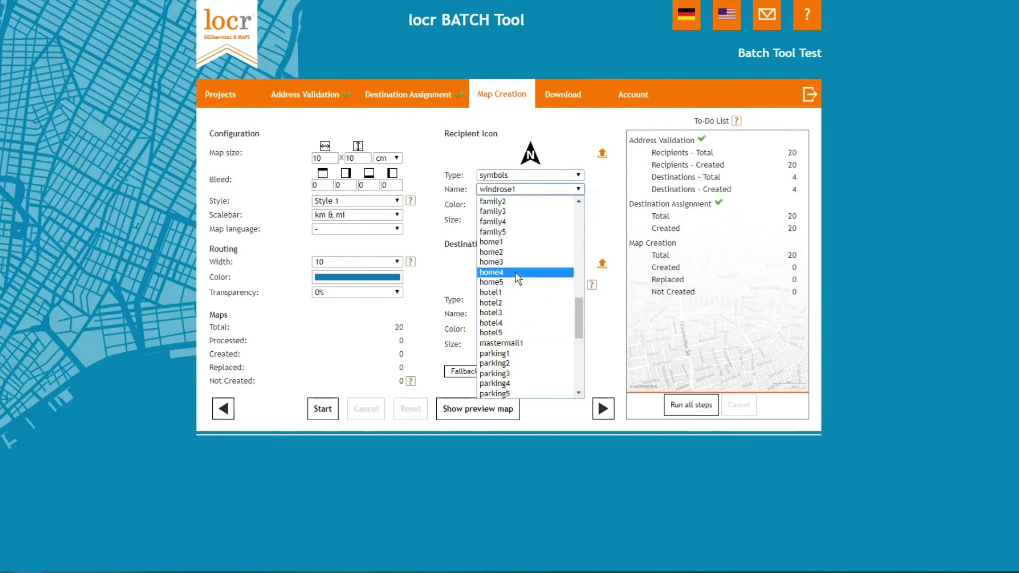
pyautogui.click(512, 242)
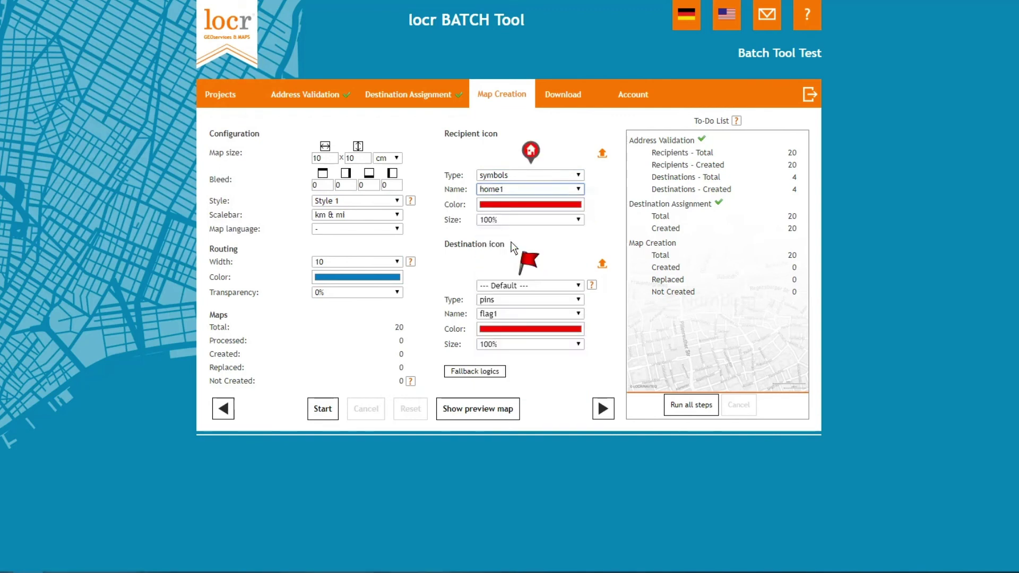
pyautogui.click(528, 205)
pyautogui.doubleClick(19, 81)
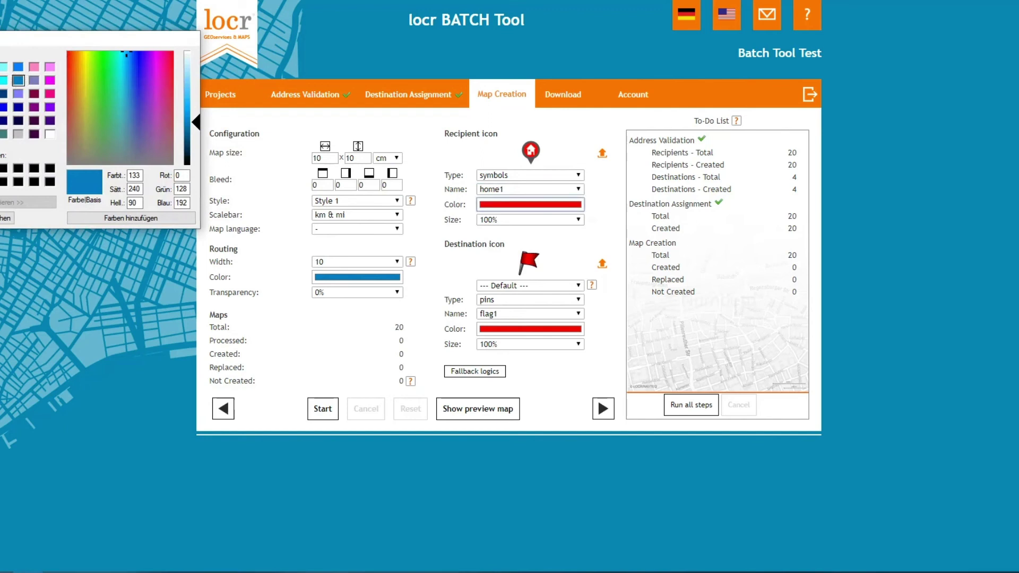
# For the default destination, set the icon type to symbols and the icon name to restaurant1
pyautogui.click(532, 287)
pyautogui.click(533, 285)
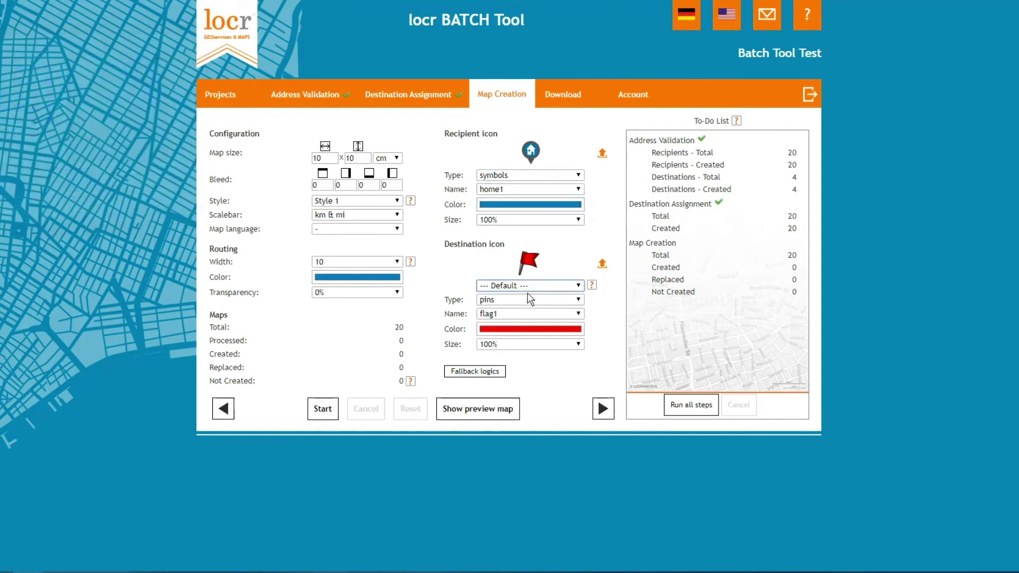
pyautogui.click(525, 299)
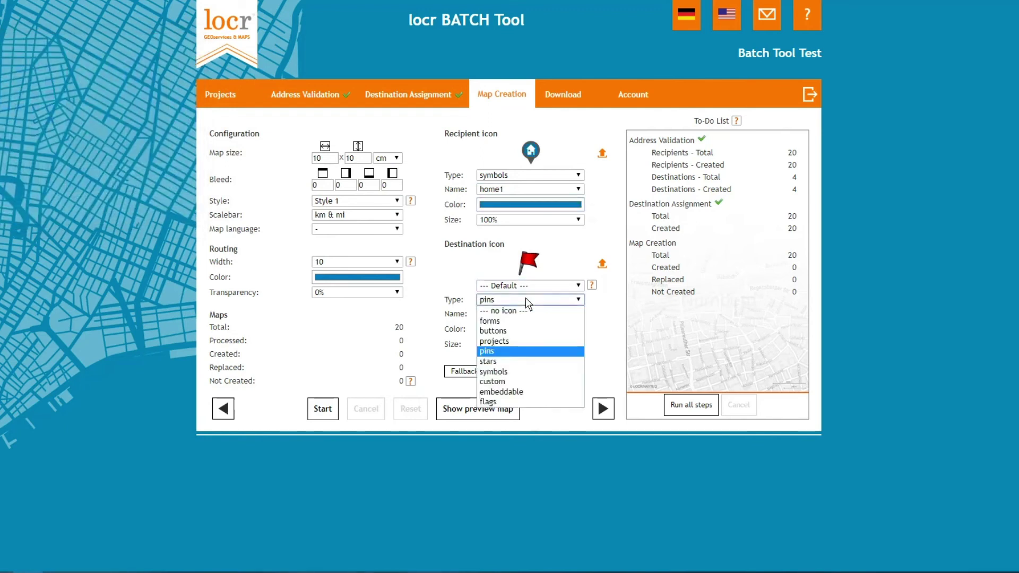
pyautogui.click(517, 372)
pyautogui.click(578, 313)
pyautogui.scroll(-5, 578, 439)
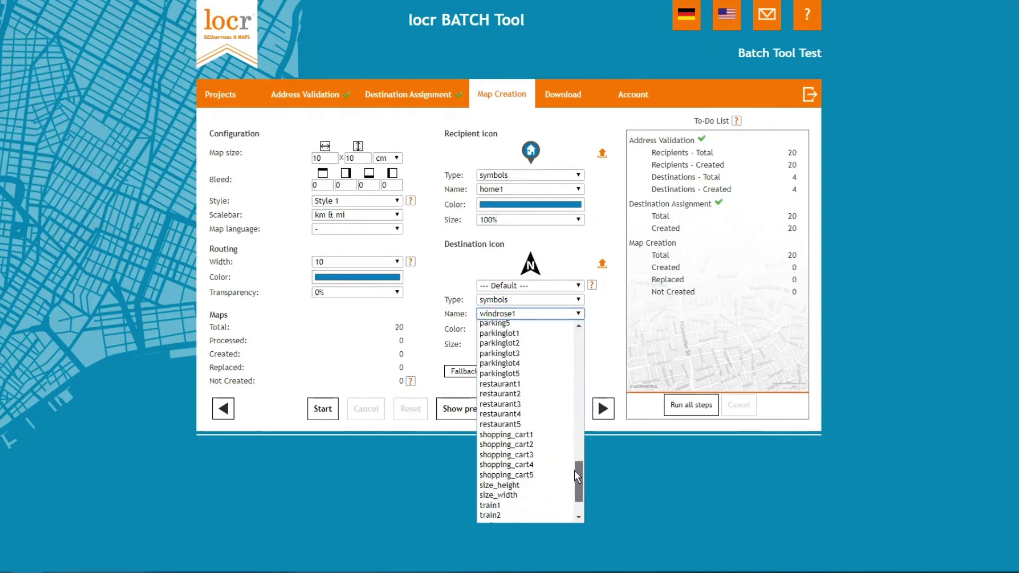
pyautogui.scroll(-3, 571, 461)
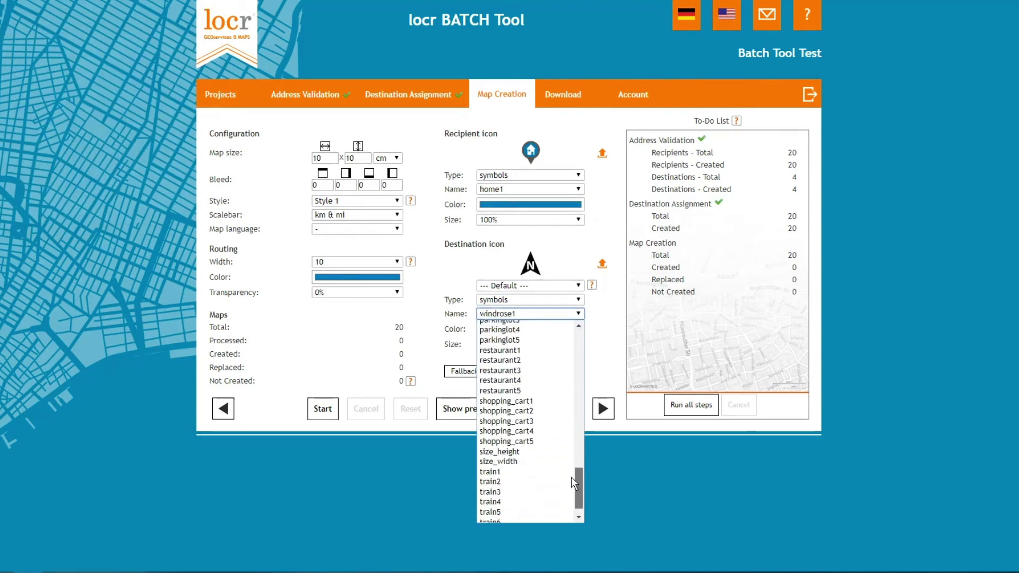
pyautogui.click(530, 346)
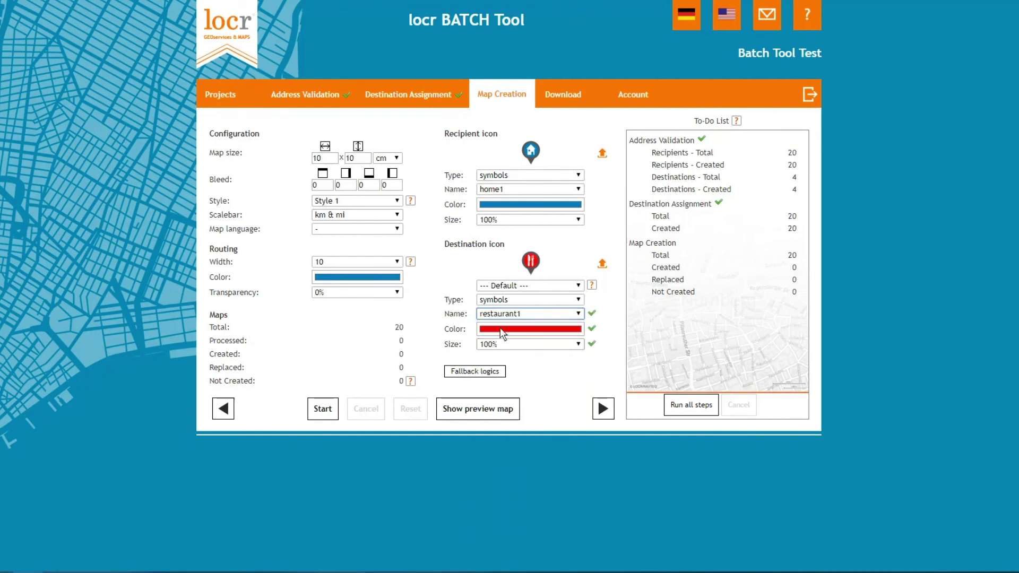
# Color the destination icon the same blue as the recipient icon (RGB 0, 128, 192)
pyautogui.click(500, 327)
pyautogui.click(89, 124)
pyautogui.click(21, 260)
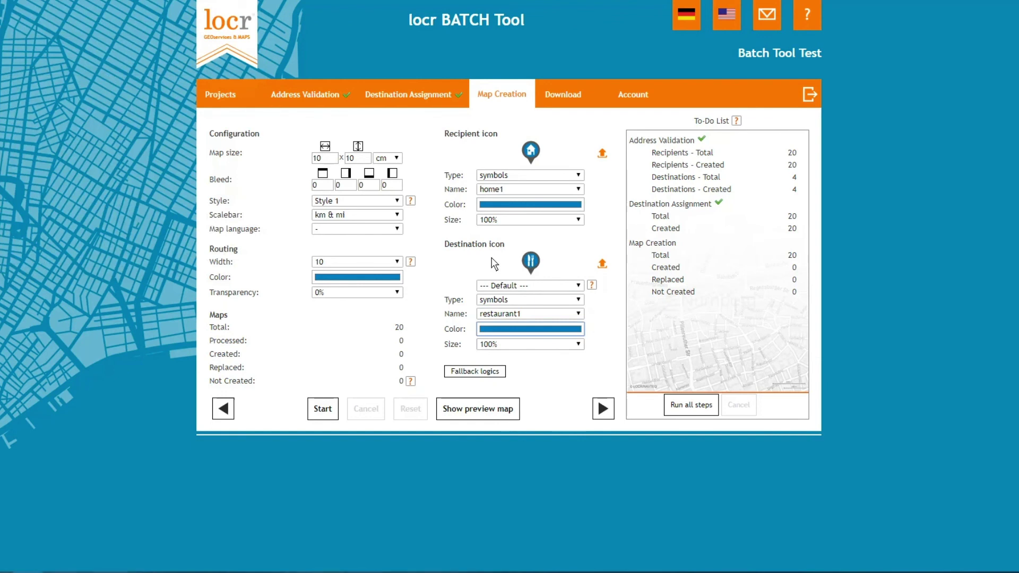
# Run the map creation for the project with the prefilled notification mail
pyautogui.click(332, 413)
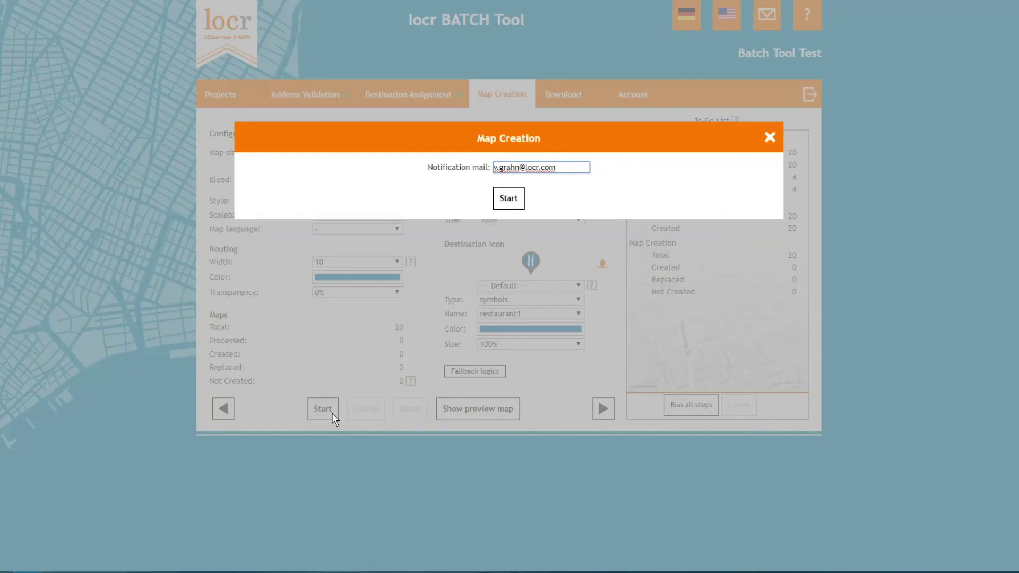
pyautogui.click(502, 199)
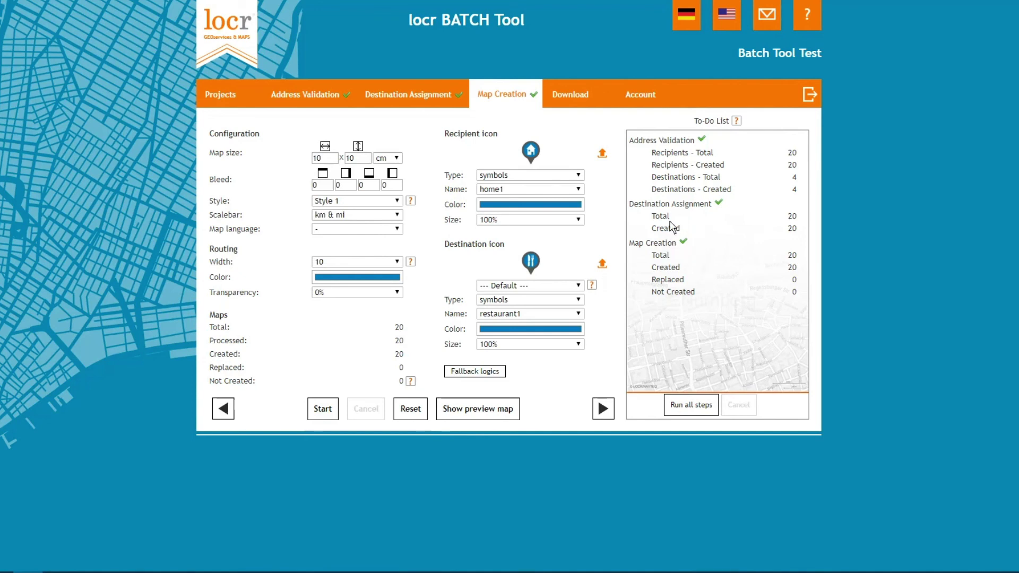
# Proceed to the downloads and download all created maps as maps.zip
pyautogui.click(603, 409)
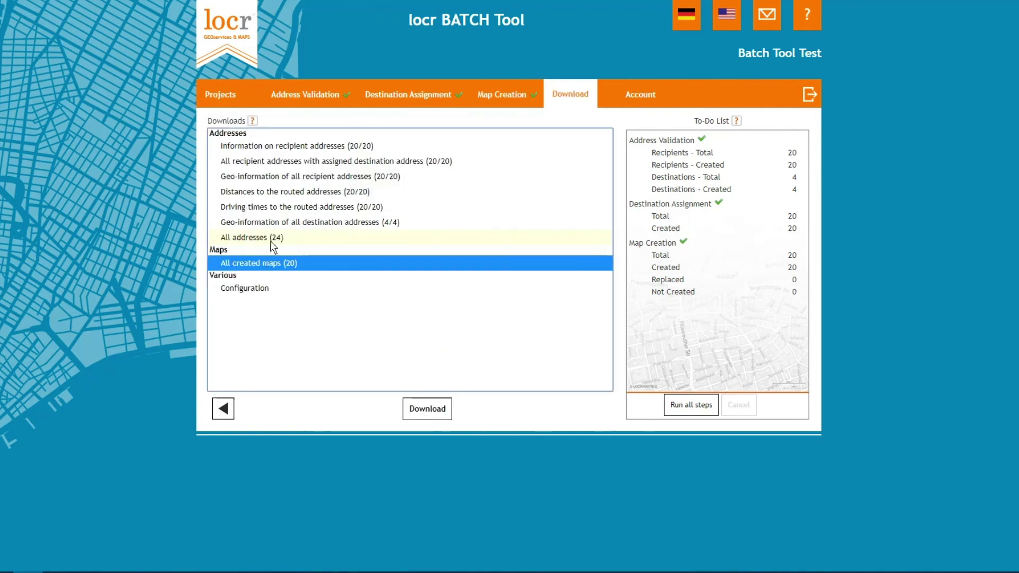
pyautogui.click(431, 414)
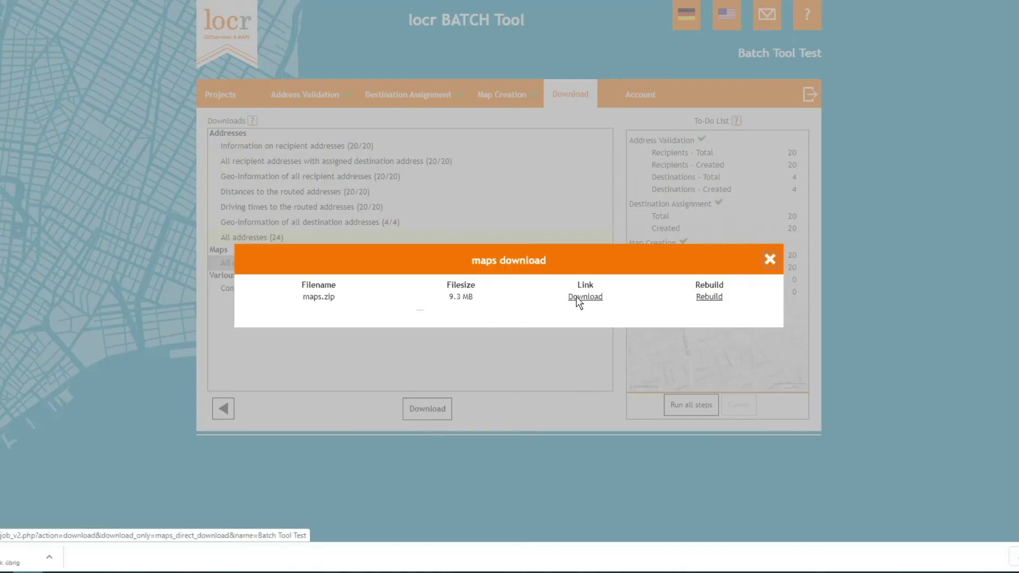
pyautogui.click(579, 298)
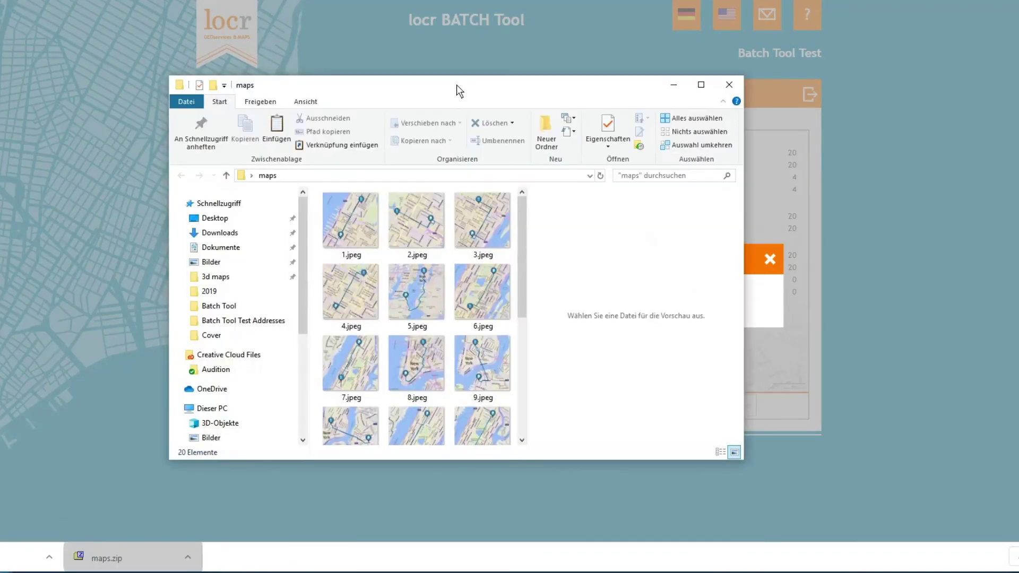
# View the downloaded route maps one after another in the photo viewer, from 1.jpeg through 6.jpeg
pyautogui.doubleClick(370, 240)
pyautogui.click(710, 549)
pyautogui.click(710, 549)
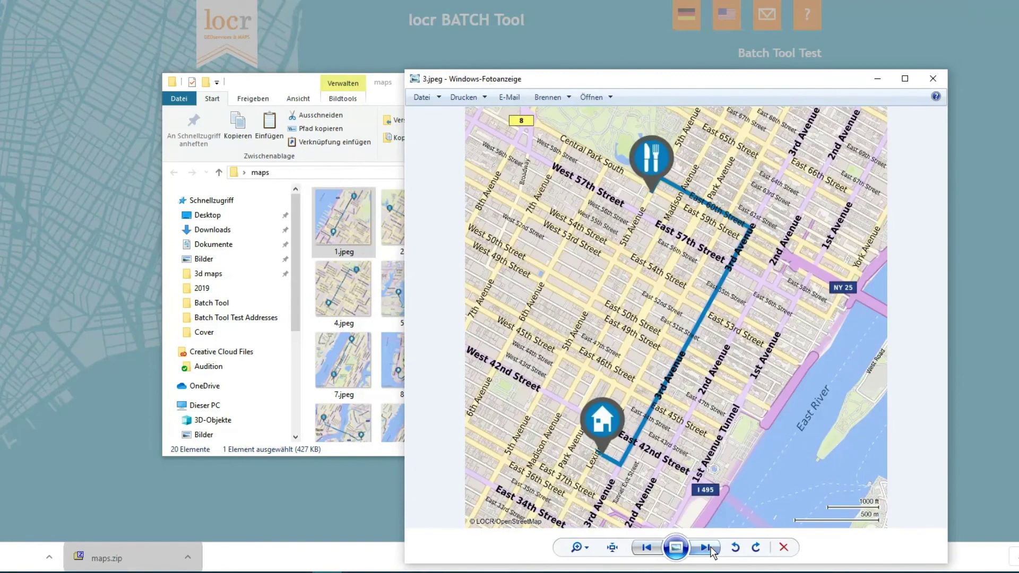
pyautogui.click(710, 549)
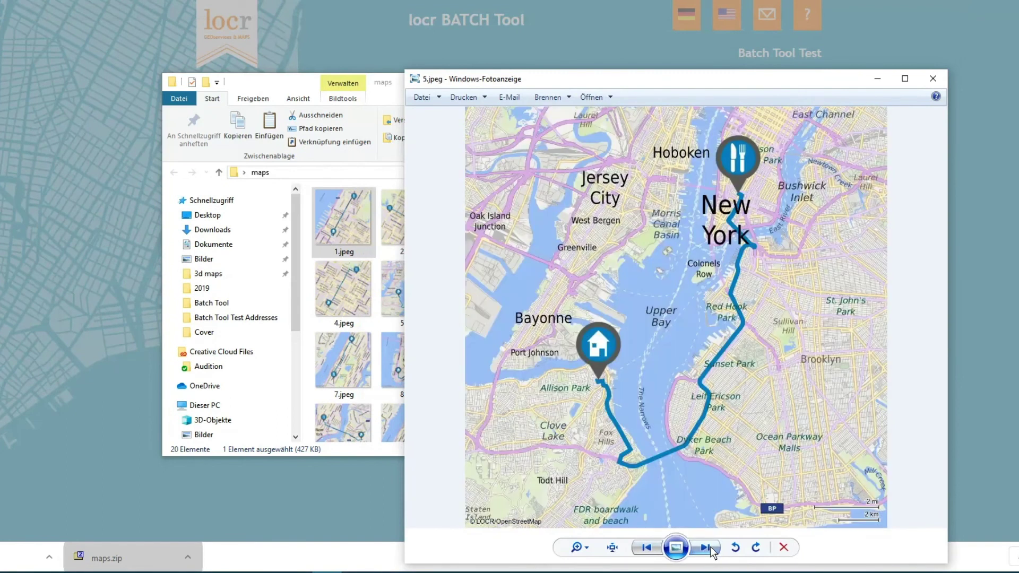
pyautogui.click(705, 548)
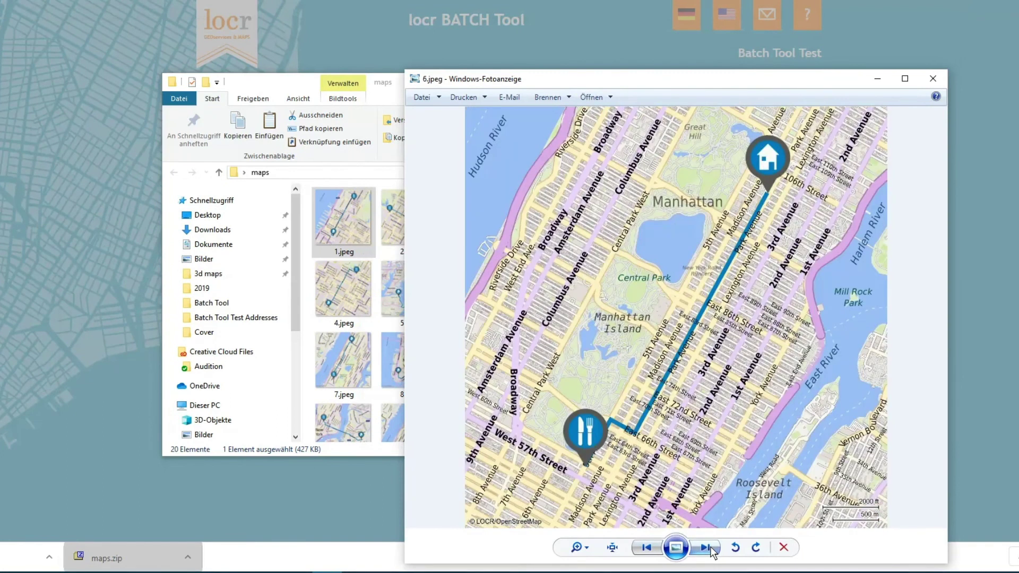